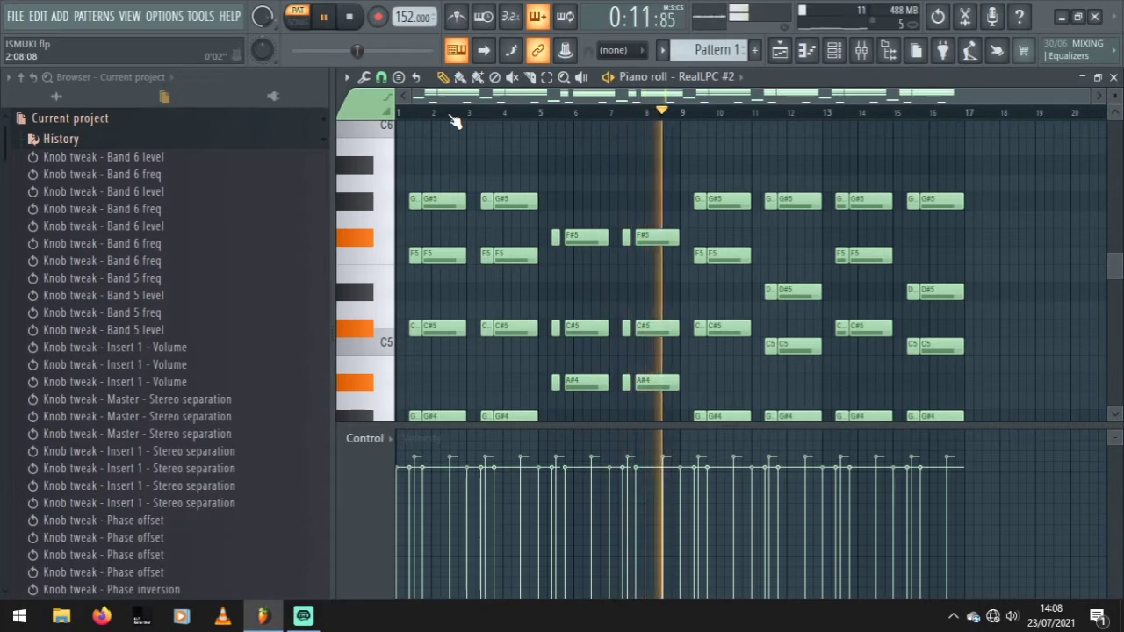
Step: Stop Pattern 1 and play back Pattern 2's Flute melody from Track 2 in the piano roll
key("space")
key("F5")
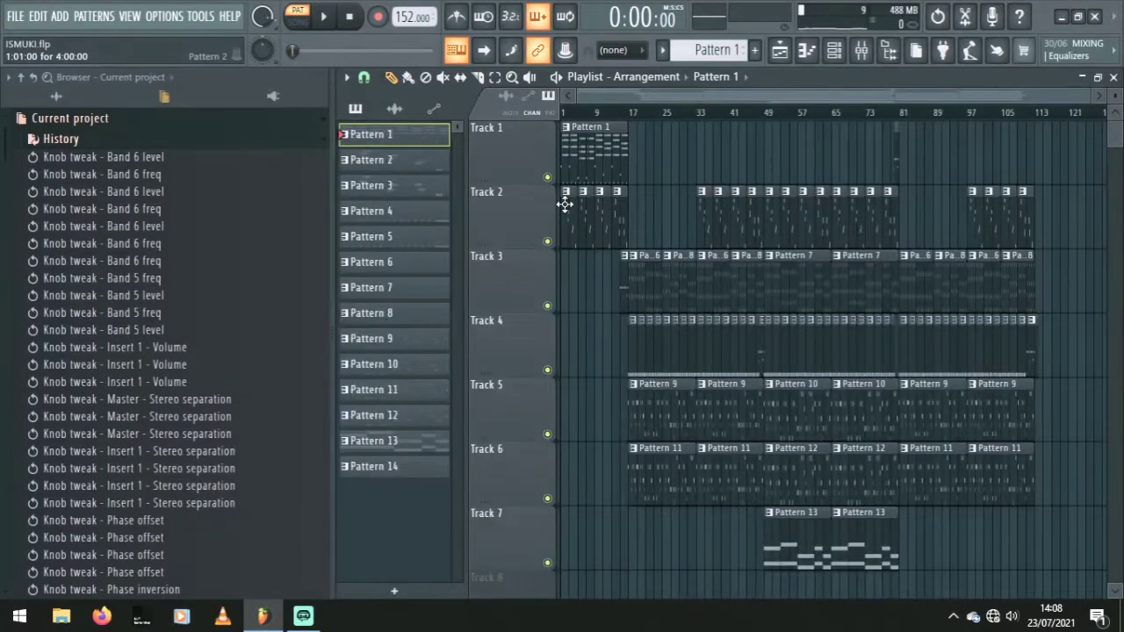
double_click(564, 204)
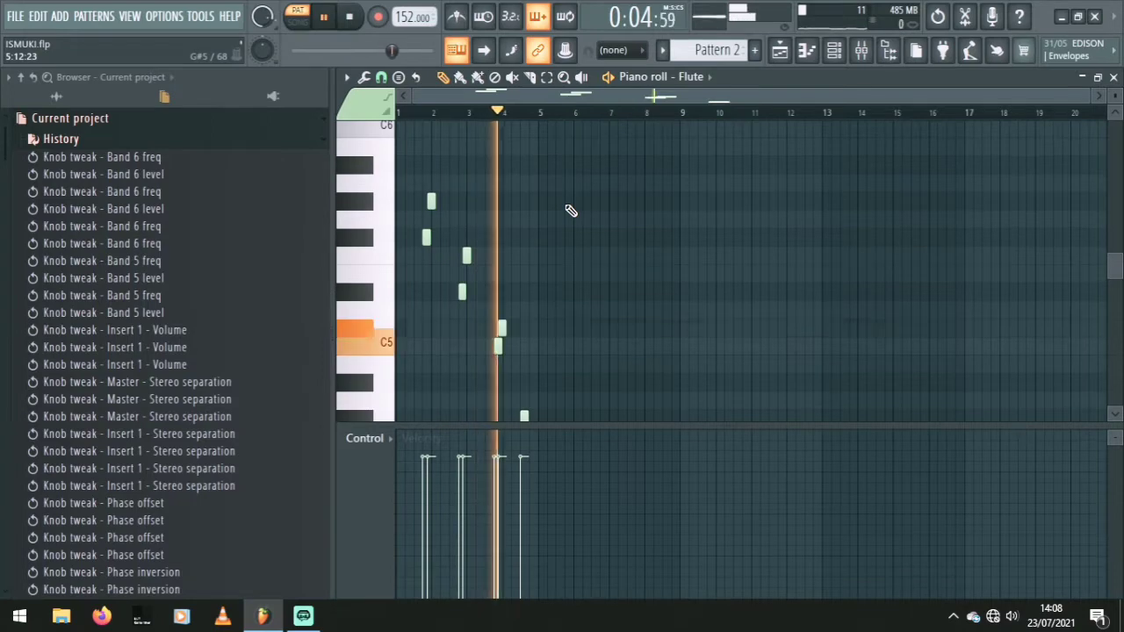
scroll(570, 210, "down", 2)
key("space")
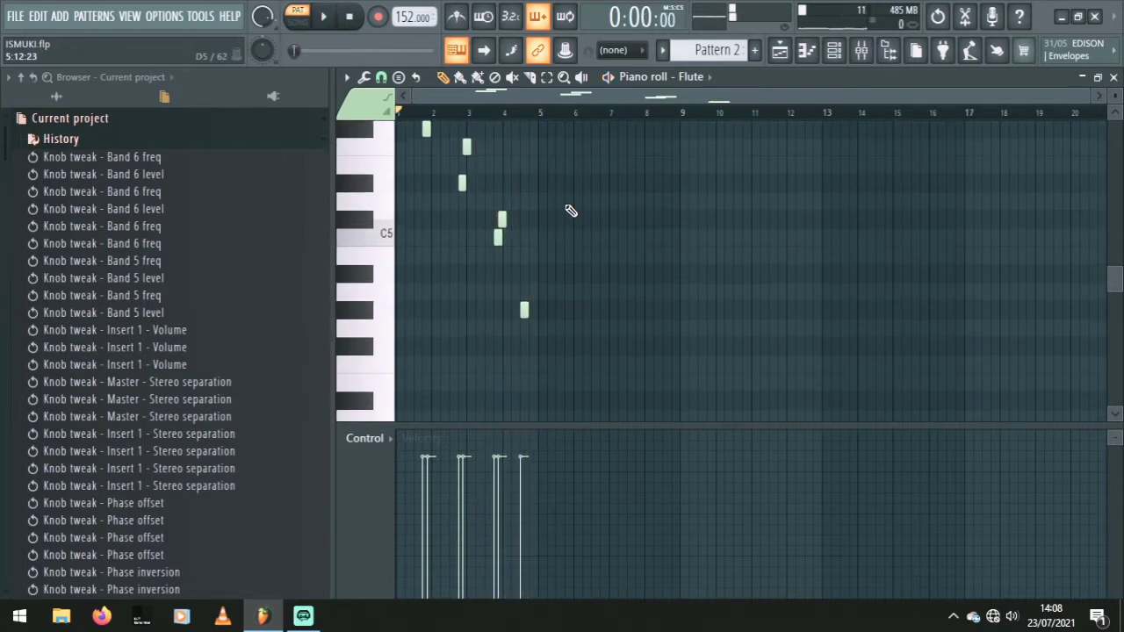
Step: Open Pattern 6 from Track 3 in the piano roll and play back its RealLPC chord notes
key("F5")
left_click(641, 262)
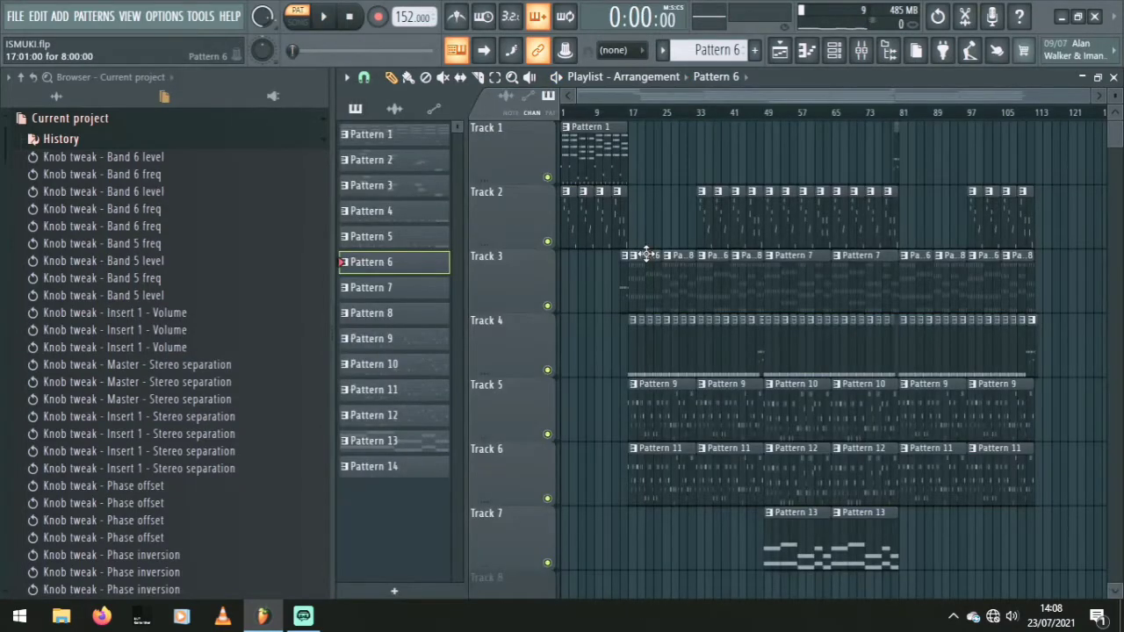
double_click(644, 254)
scroll(625, 275, "up", 2)
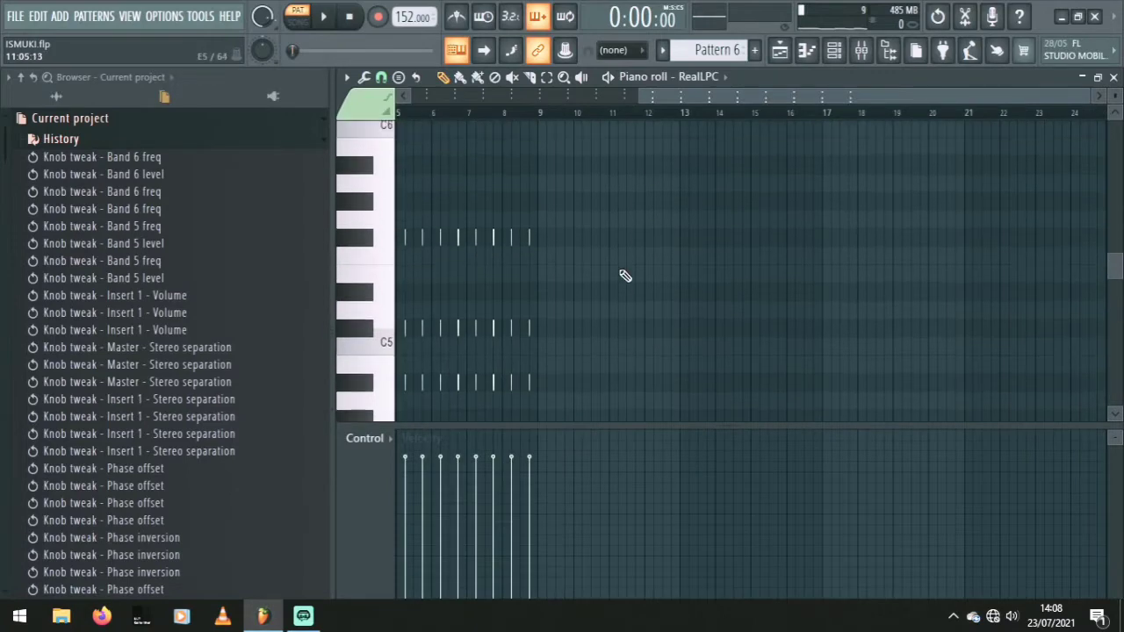
key("space")
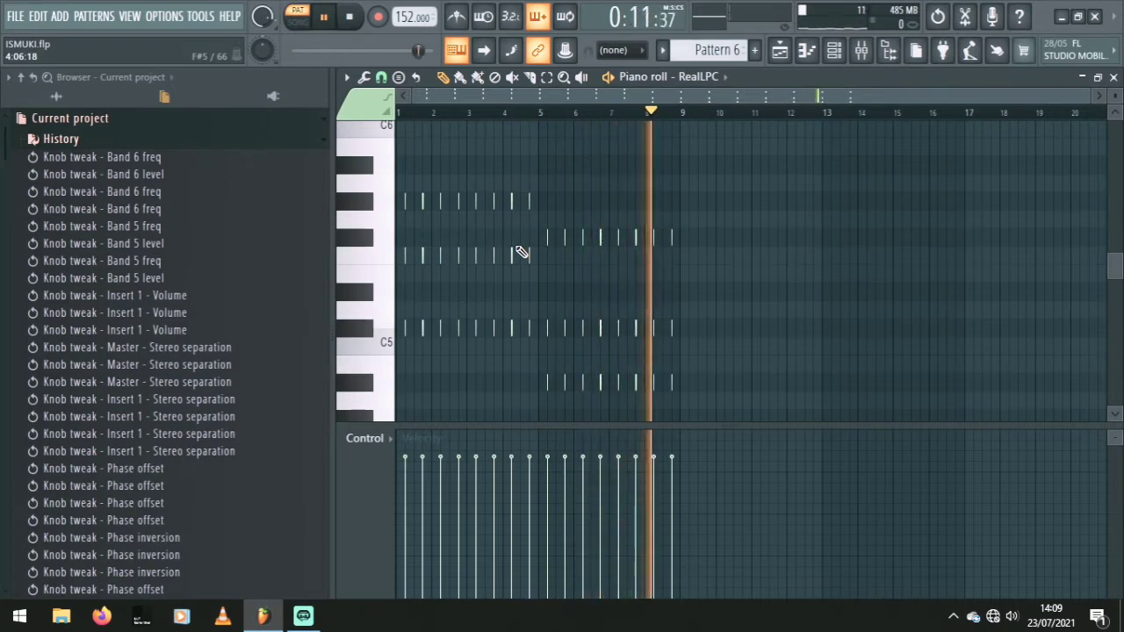
key("space")
Step: Play back Pattern 4 from Track 4, examining its HIP_Hat_6 notes and the drum steps in the channel rack
key("F5")
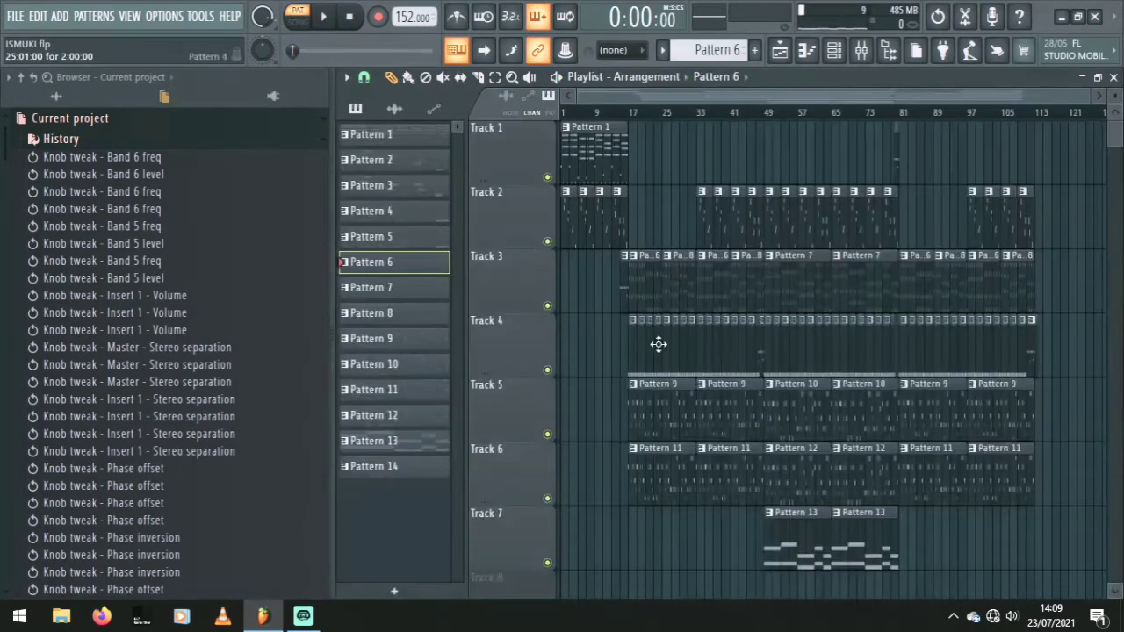
double_click(630, 350)
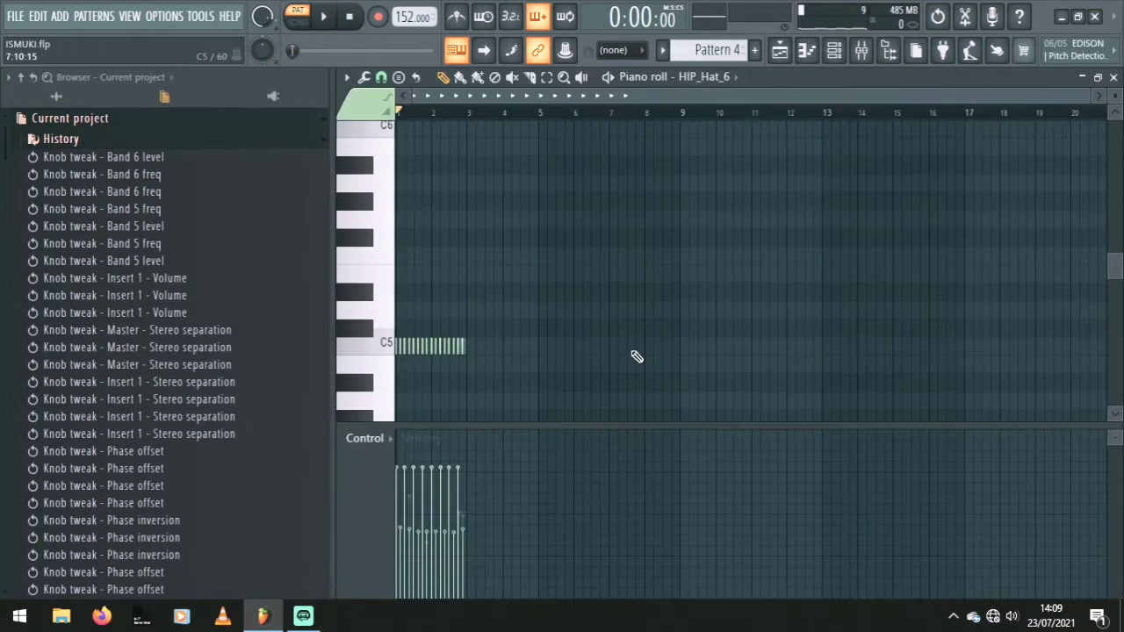
key("space")
scroll(620, 262, "down", 2)
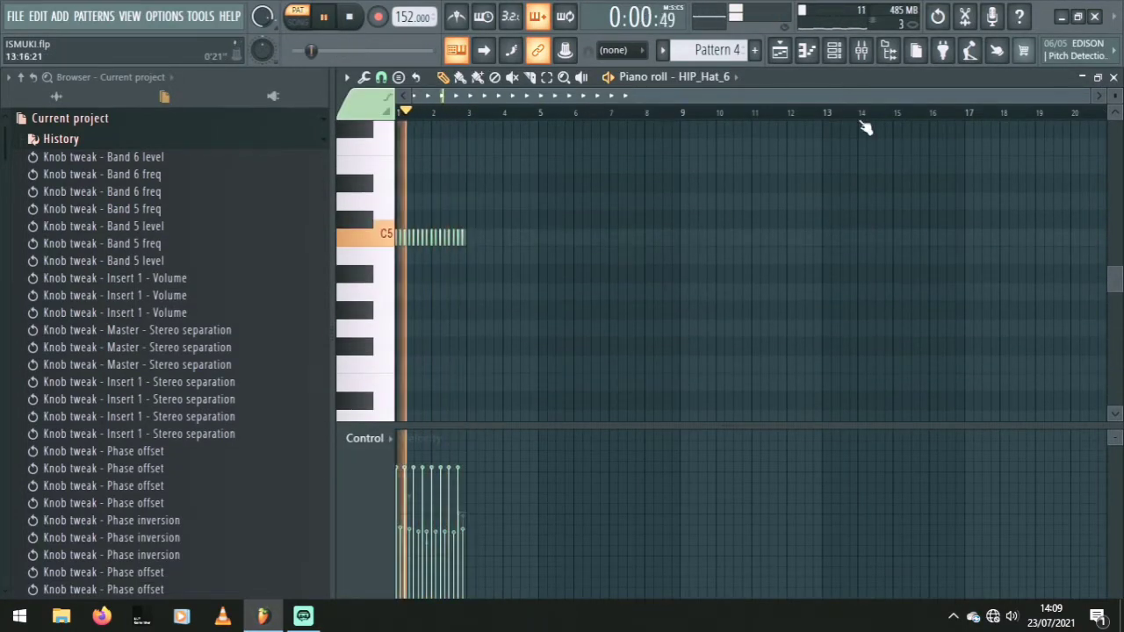
left_click(834, 50)
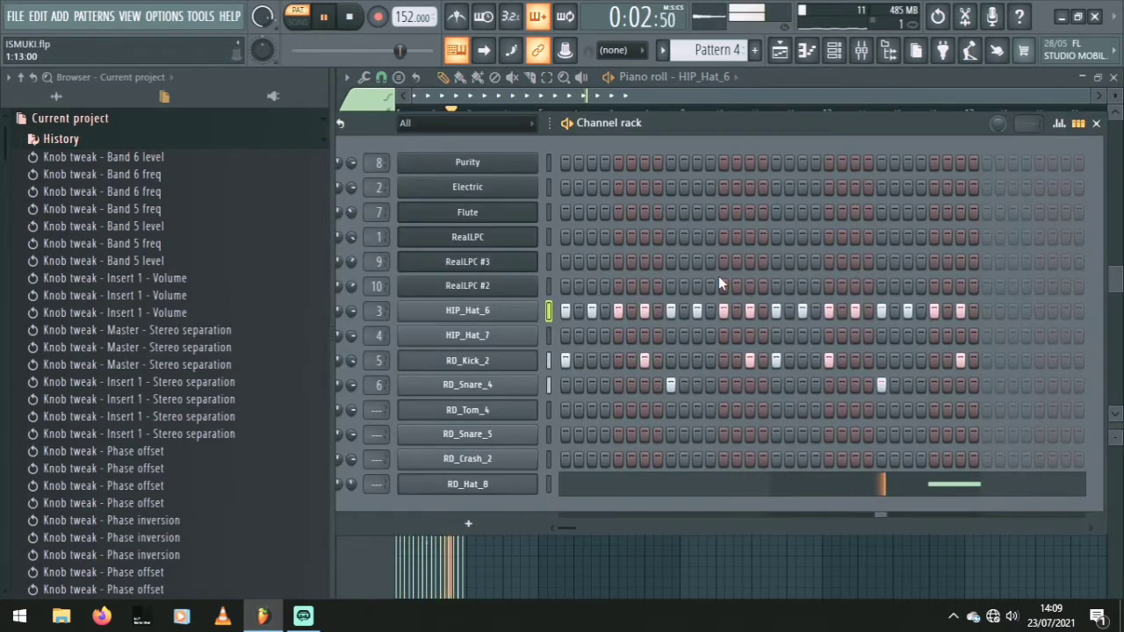
key("space")
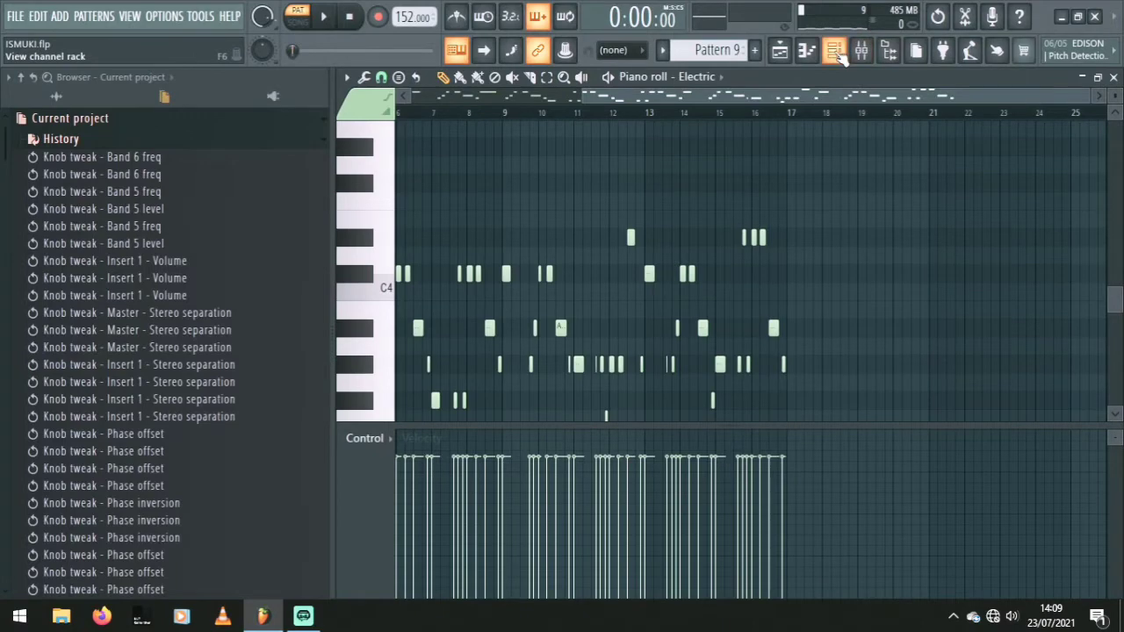
Step: Play back Pattern 9's Electric bass notes in the piano roll from the first bar
left_click_drag(702, 106, 427, 106)
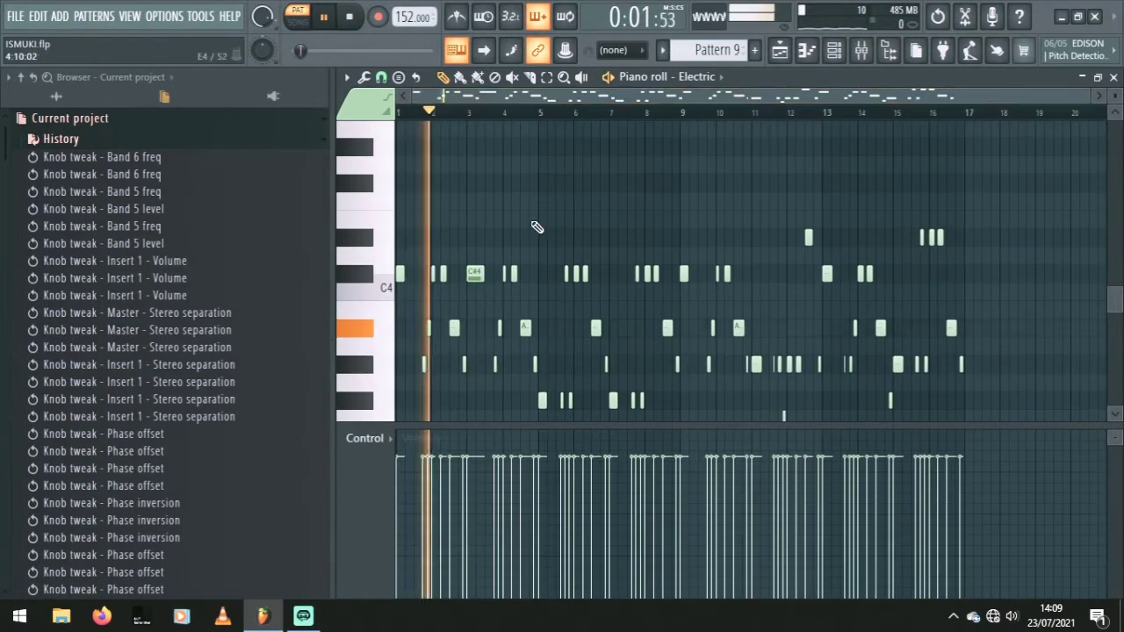
scroll(531, 220, "down", 3)
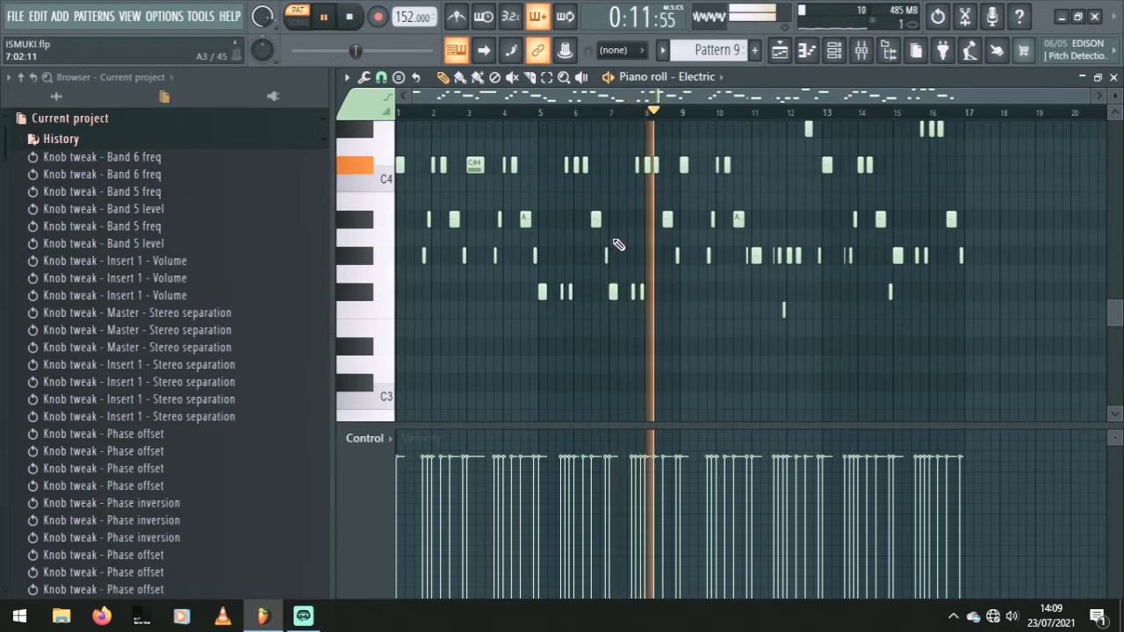
key("space")
Step: Open Pattern 11 from Track 6 in the piano roll and play back its RealLPC #3 notes
key("F7")
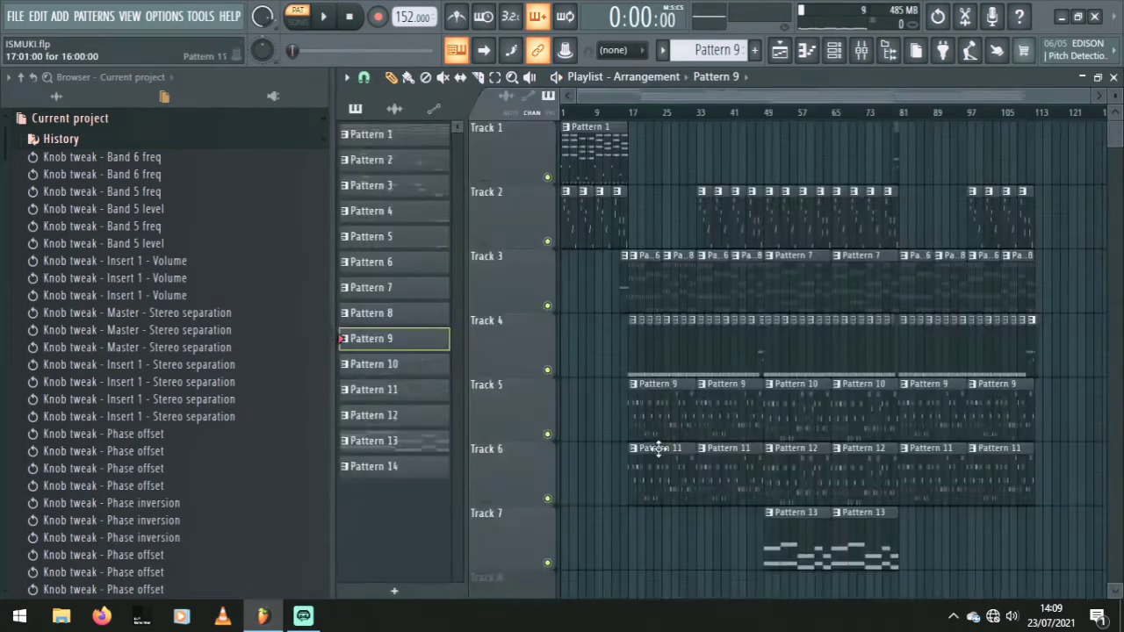
double_click(659, 449)
scroll(624, 257, "up", 2)
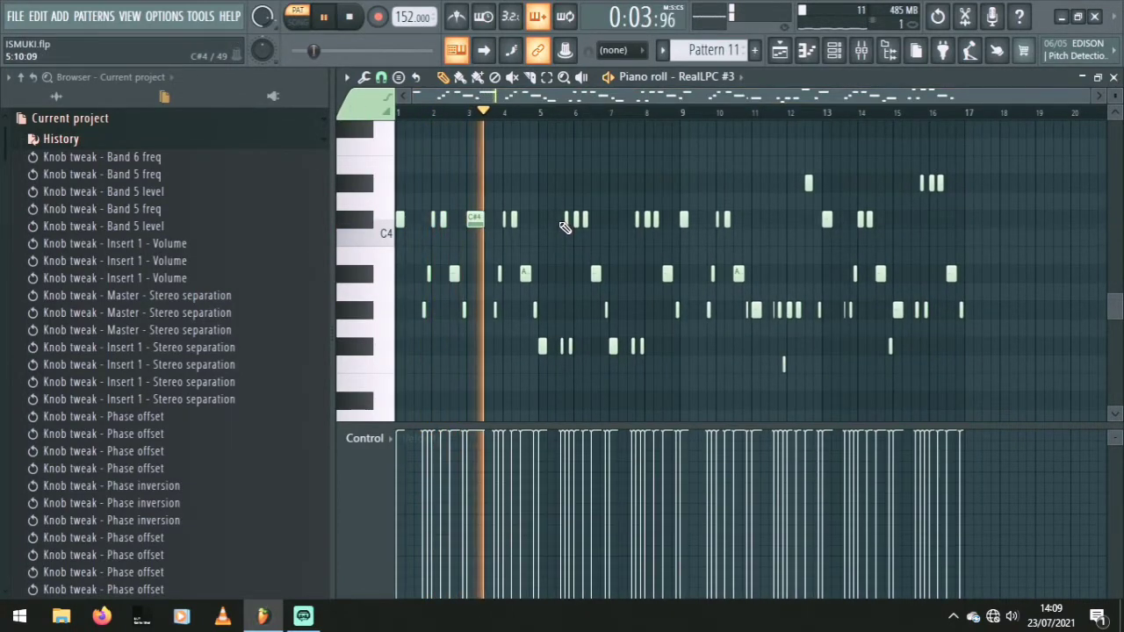
Step: Open the RealLPC #3 instrument from the channel rack, reposition its window to show the settings, and stop playback
left_click(838, 51)
left_click(479, 269)
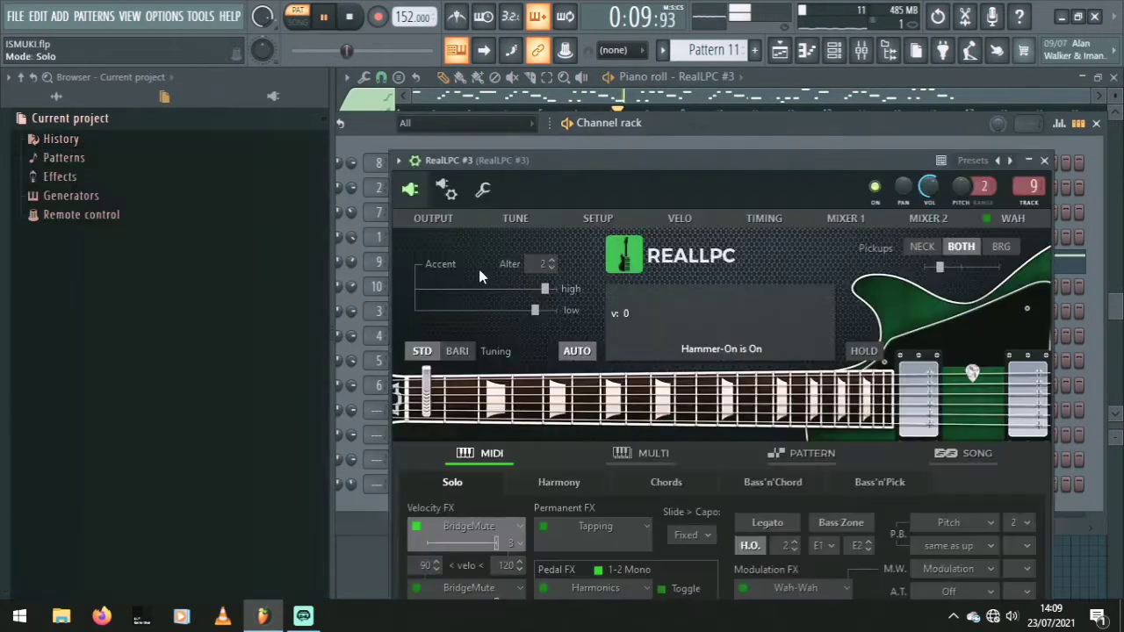
left_click_drag(802, 160, 791, 89)
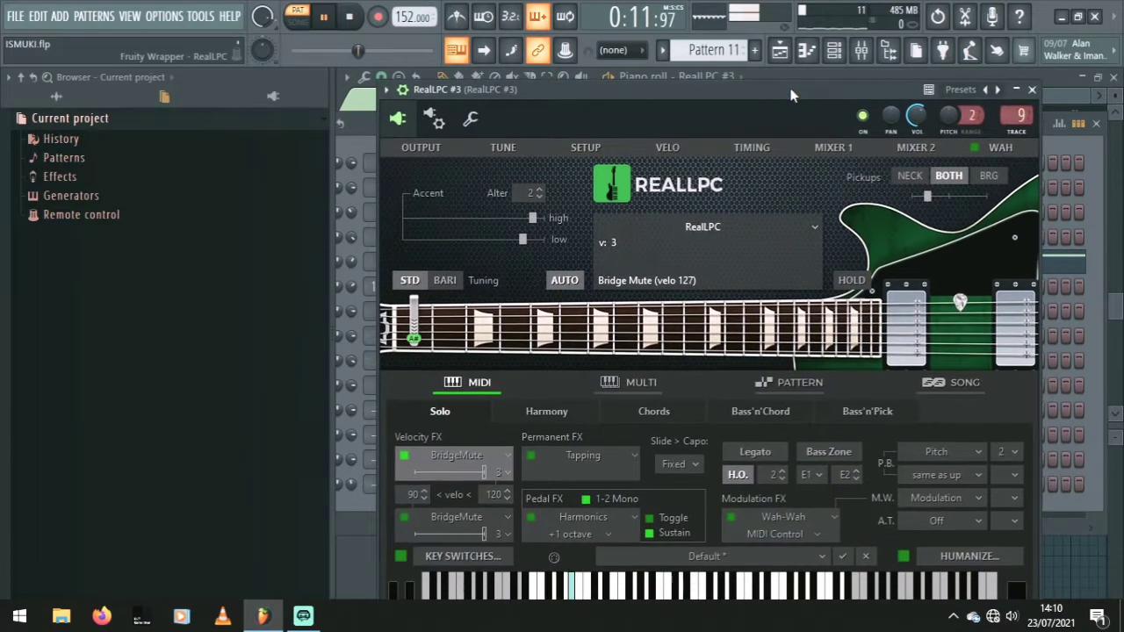
key("space")
Step: Play the full arrangement in song mode from the playlist, examining the pattern layout across all seven tracks
key("F5")
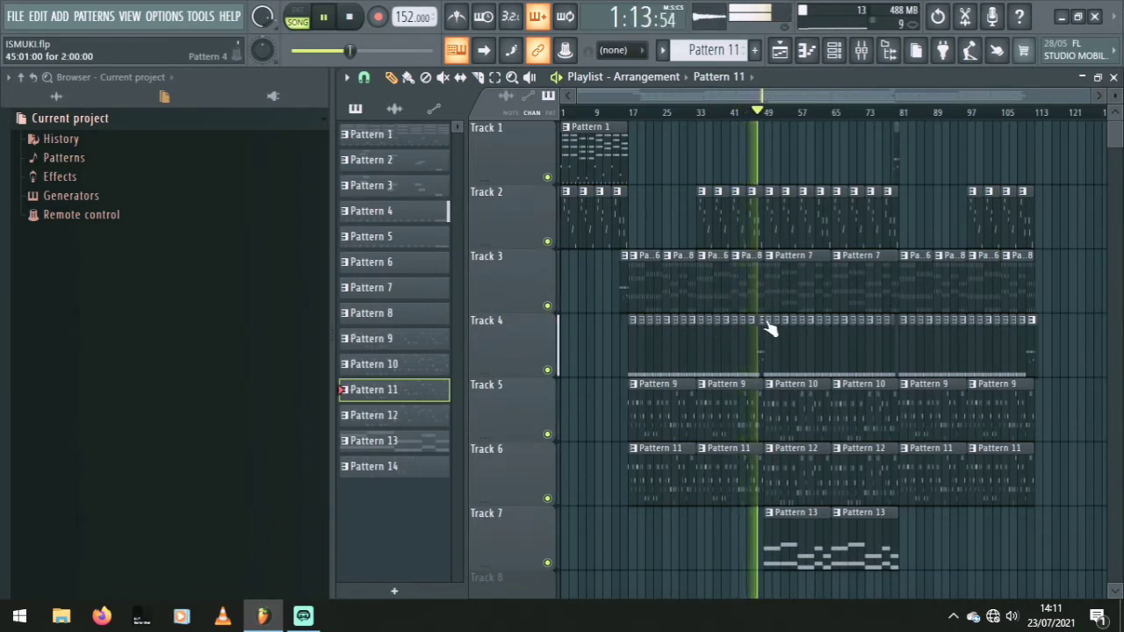
scroll(786, 326, "up", 3)
scroll(785, 324, "down", 5)
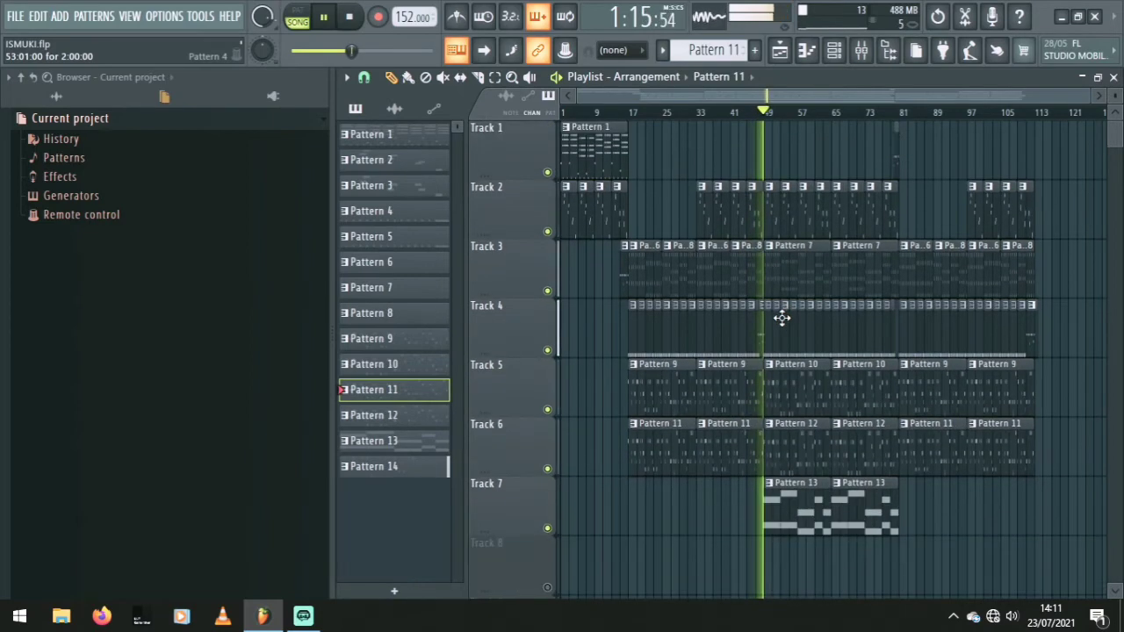
scroll(782, 318, "up", 2)
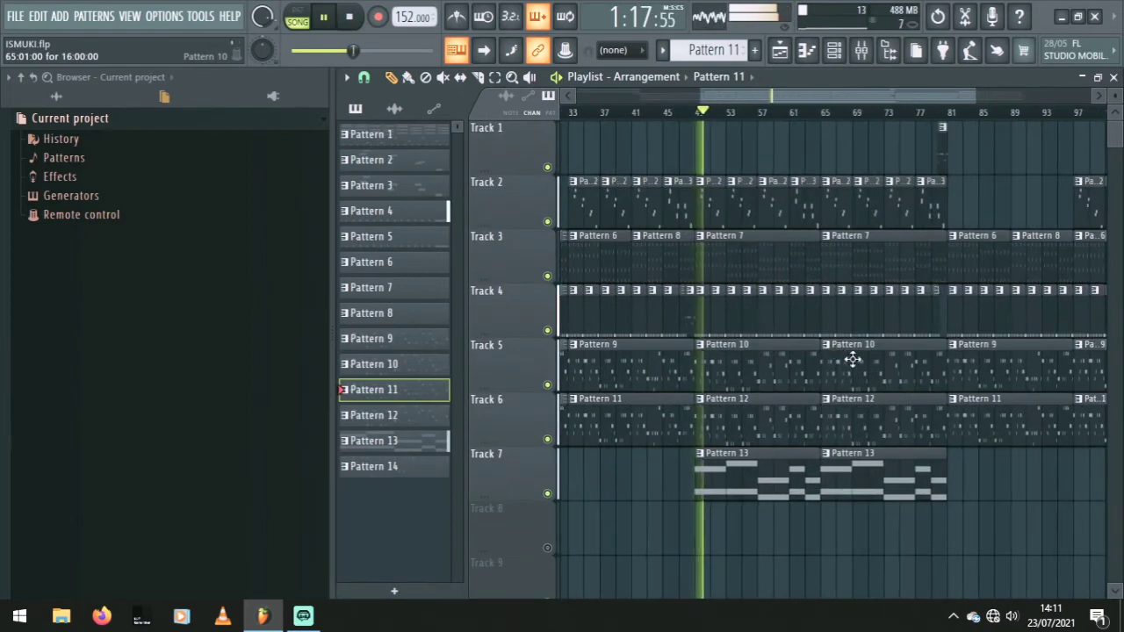
scroll(884, 373, "down", 2)
scroll(882, 380, "up", 2)
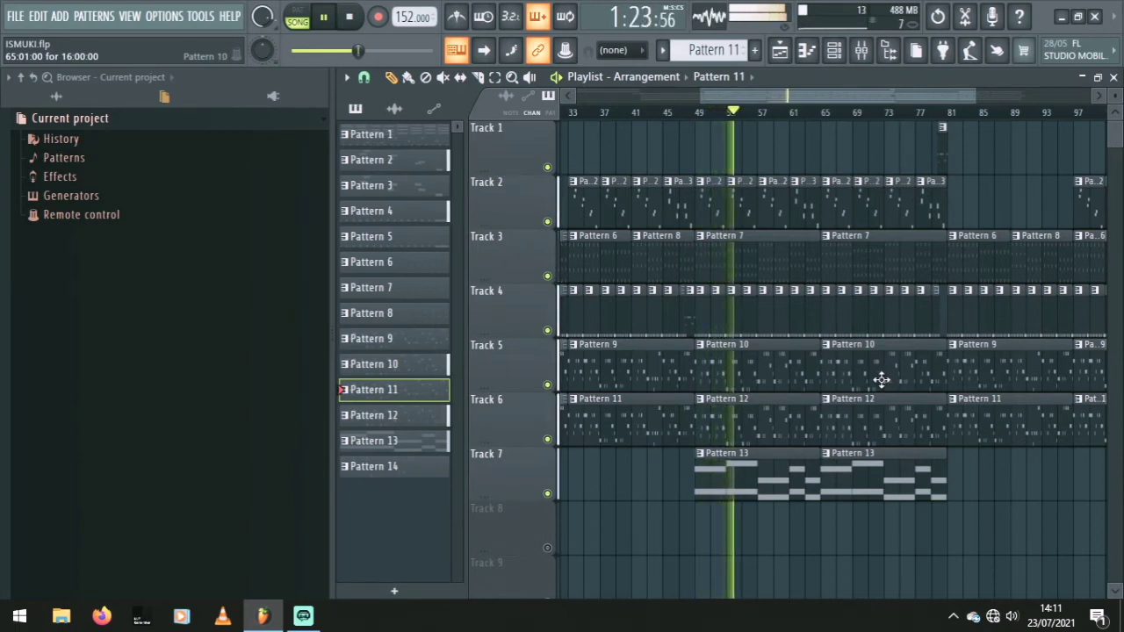
scroll(882, 379, "down", 1)
scroll(881, 380, "up", 1)
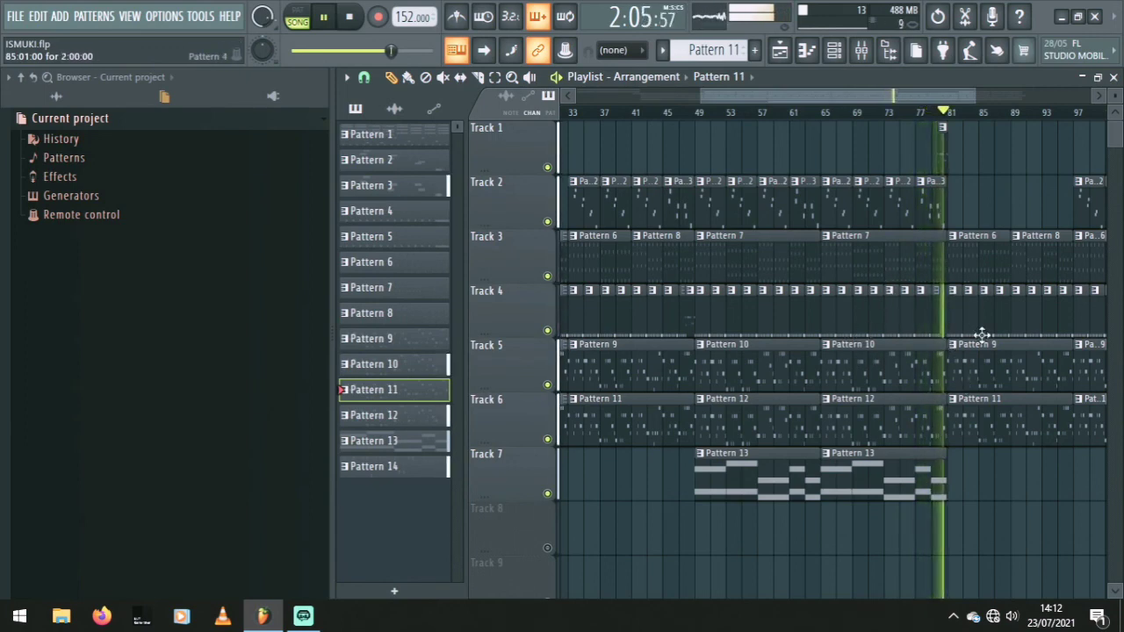
key("space")
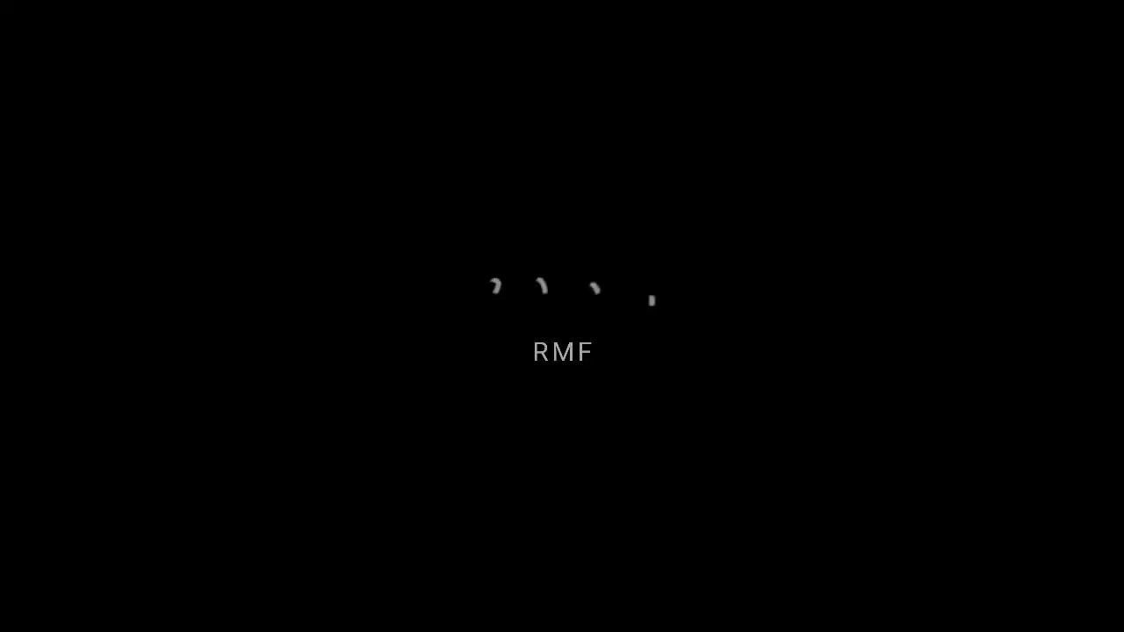